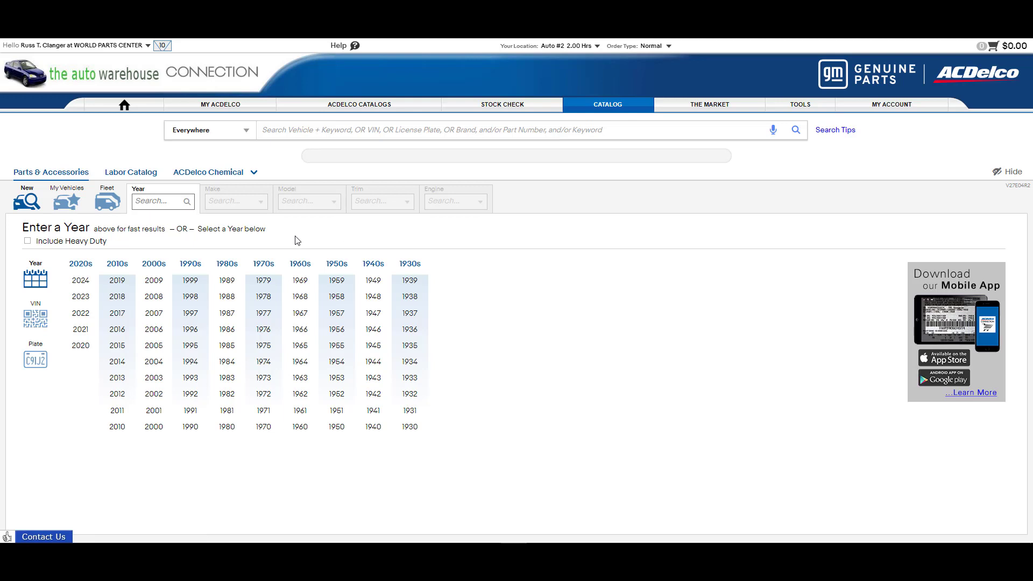
# - Choose the 2021 Chevrolet Tahoe 5.3L V8 from the saved vehicles and open its Vehicle Inspections in admin mode
pyautogui.click(68, 202)
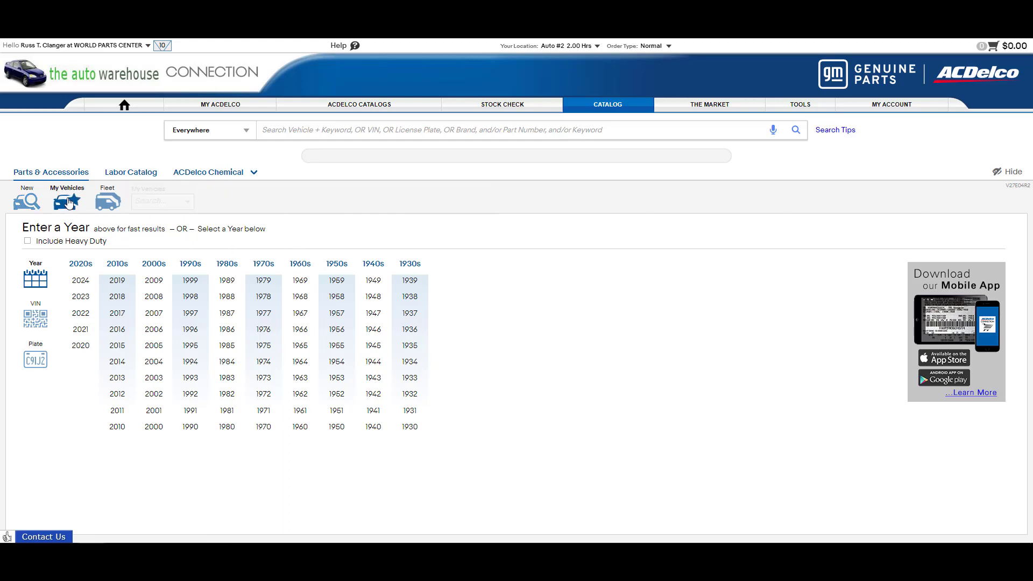
pyautogui.click(102, 273)
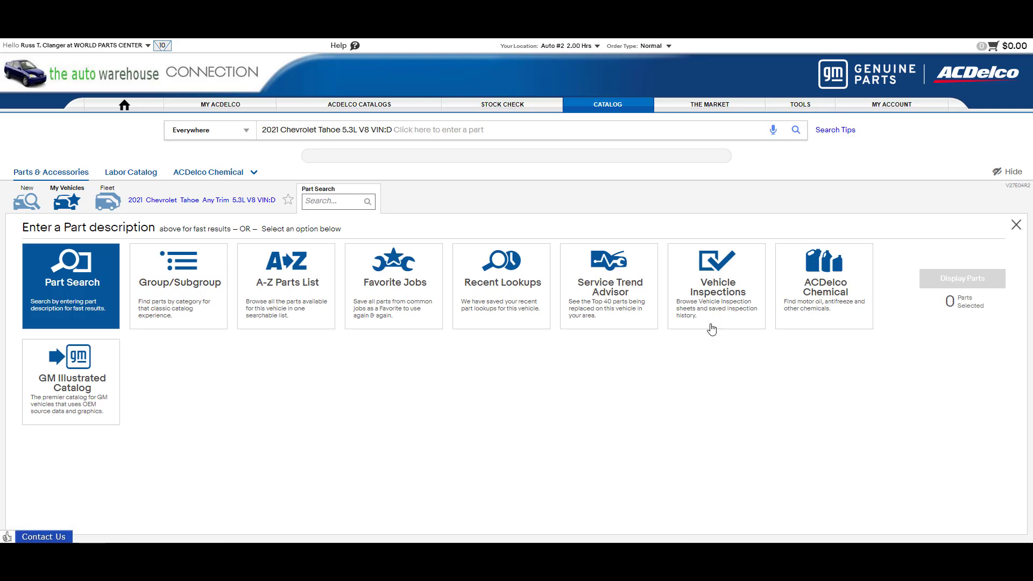
pyautogui.click(721, 291)
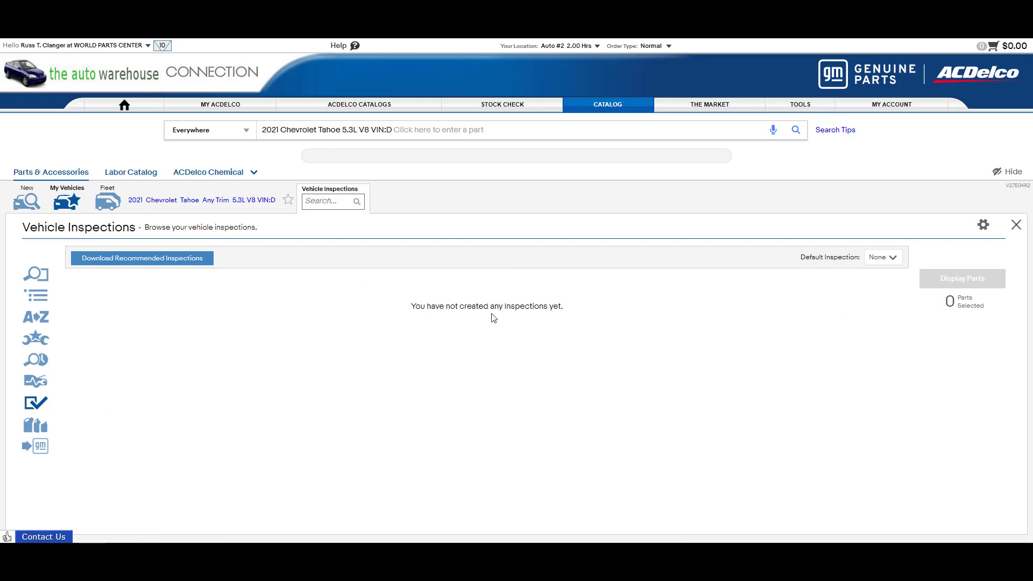
pyautogui.click(982, 225)
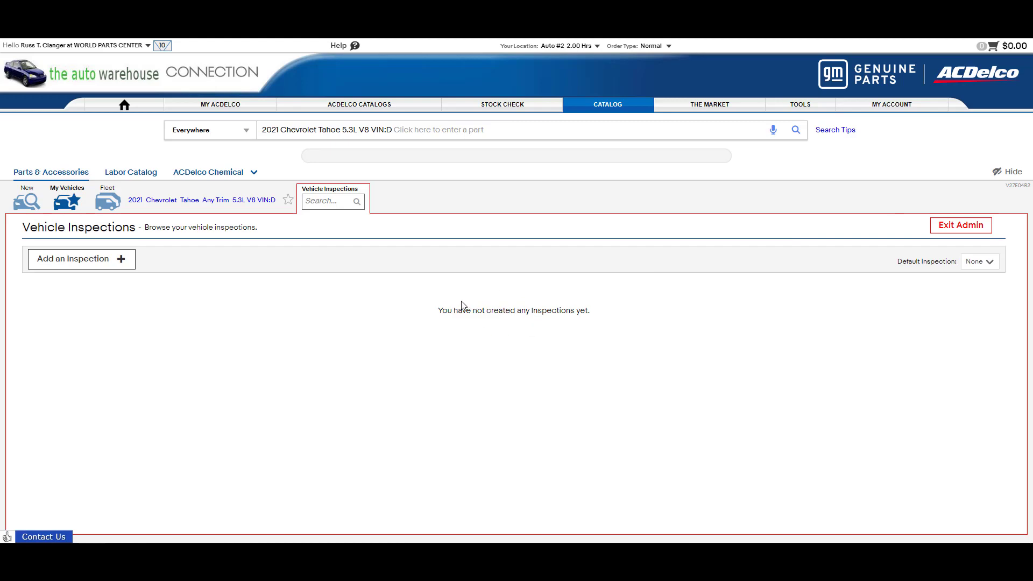
# - Start adding an inspection, search the parts for "brake pad" and select Front Disc Brake Pad and Rear Disc Brake Pad
pyautogui.click(86, 260)
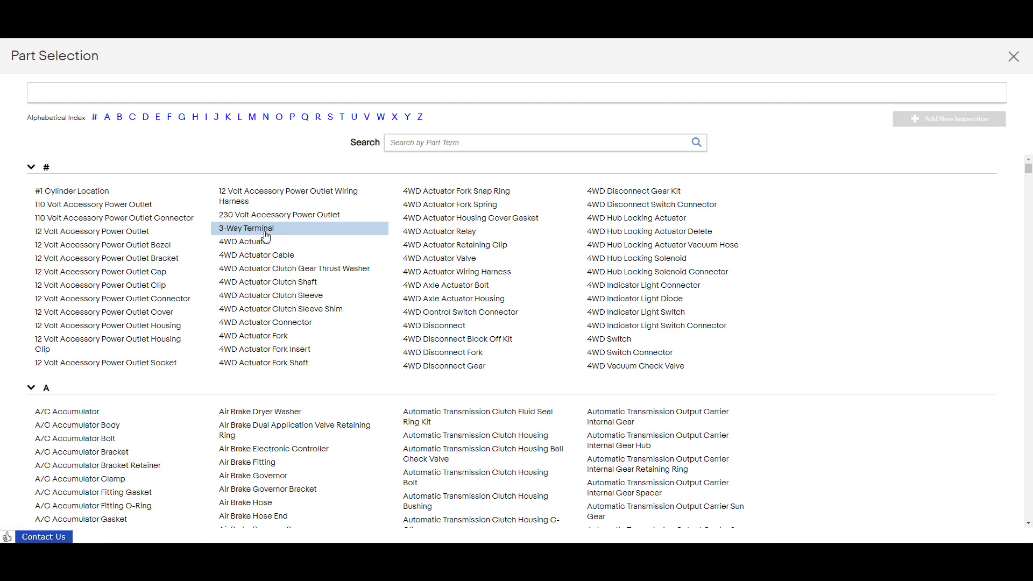
pyautogui.click(469, 141)
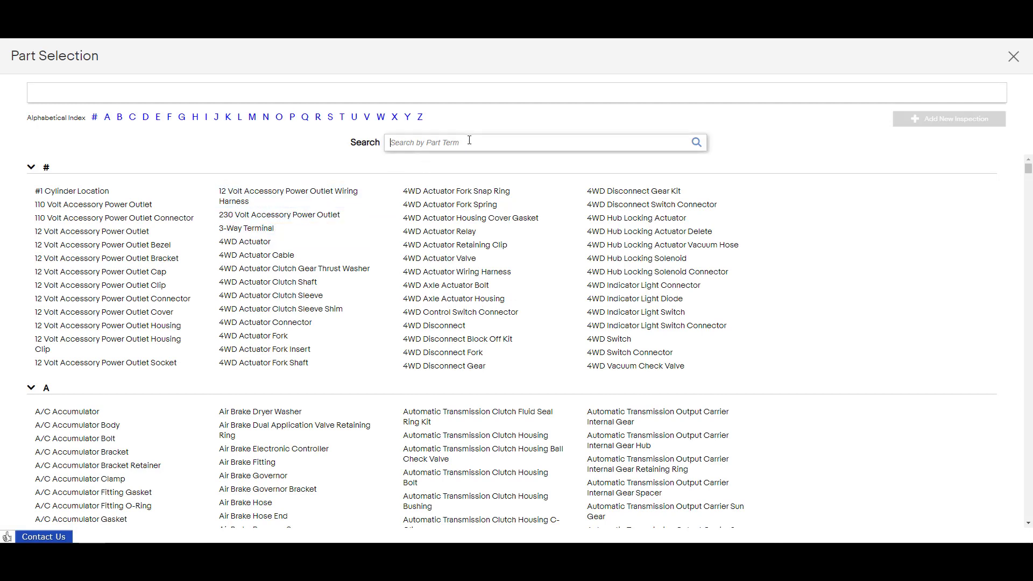
pyautogui.write('brake pad')
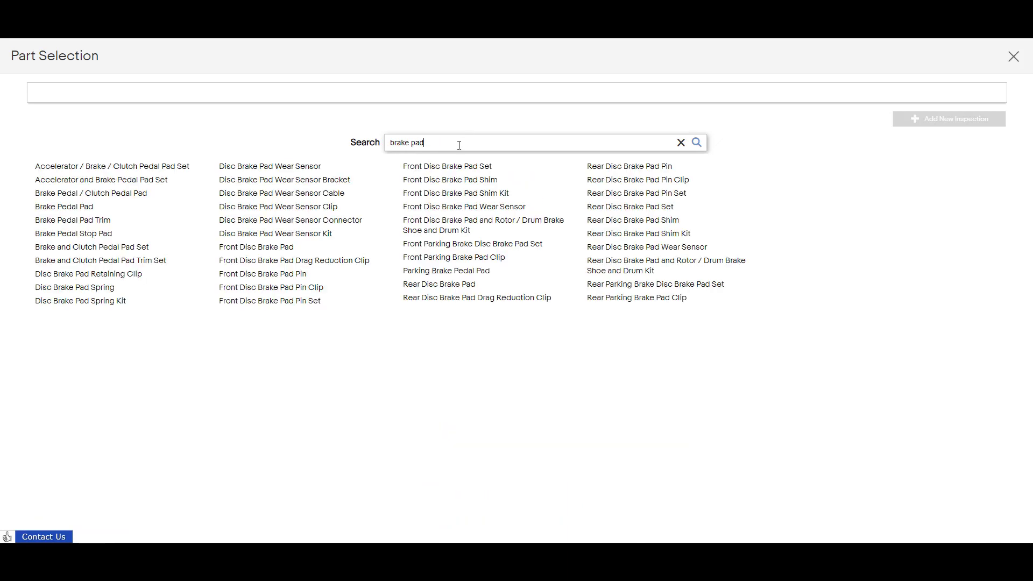
pyautogui.click(317, 249)
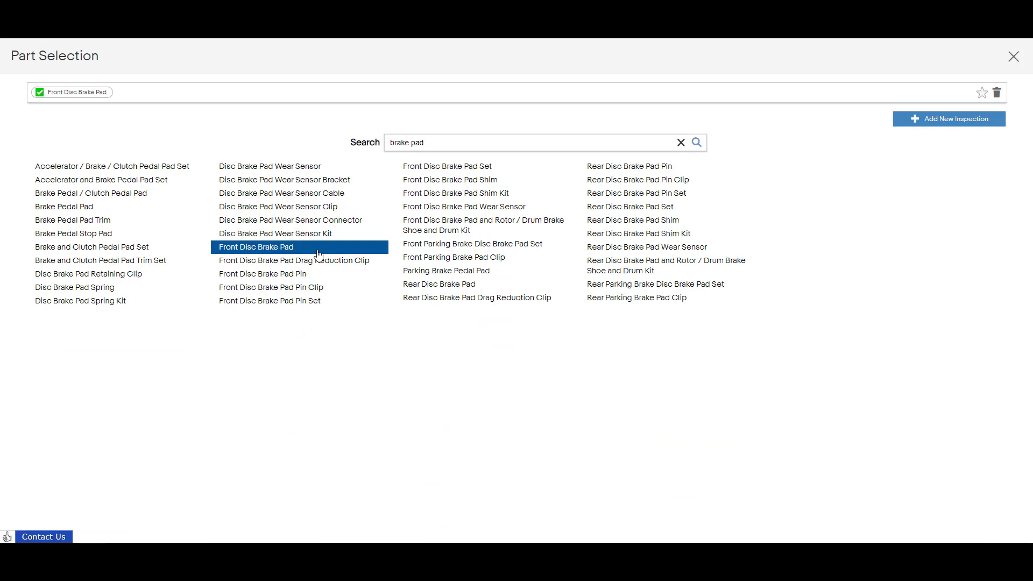
pyautogui.click(445, 285)
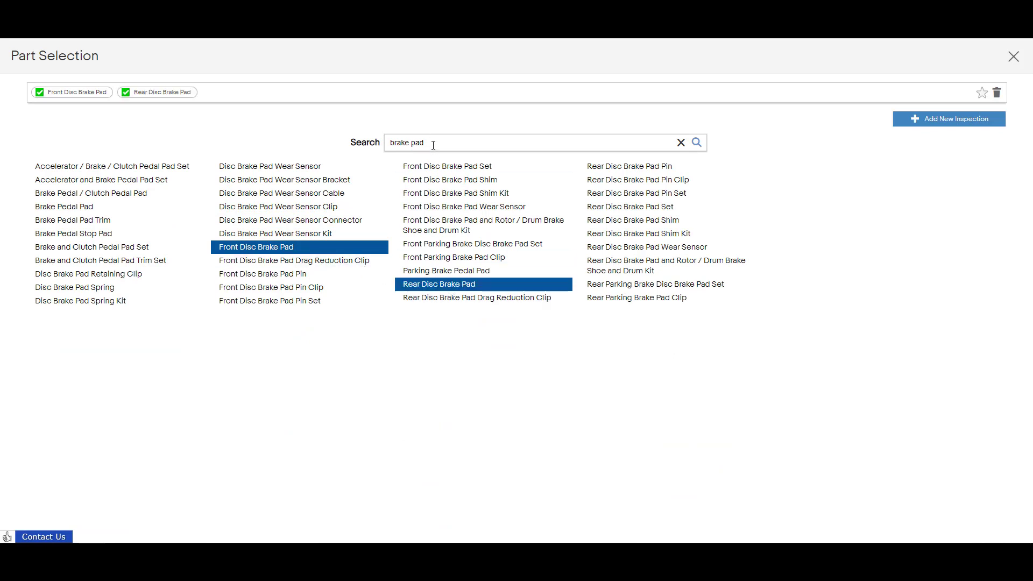
# - Search the parts for "brake rotors" and add Front Disc Brake Rotor and Rear Disc Brake Rotor to the selection
pyautogui.moveTo(433, 145); pyautogui.dragTo(352, 143)
pyautogui.write('brake rotors')
pyautogui.press('Return')
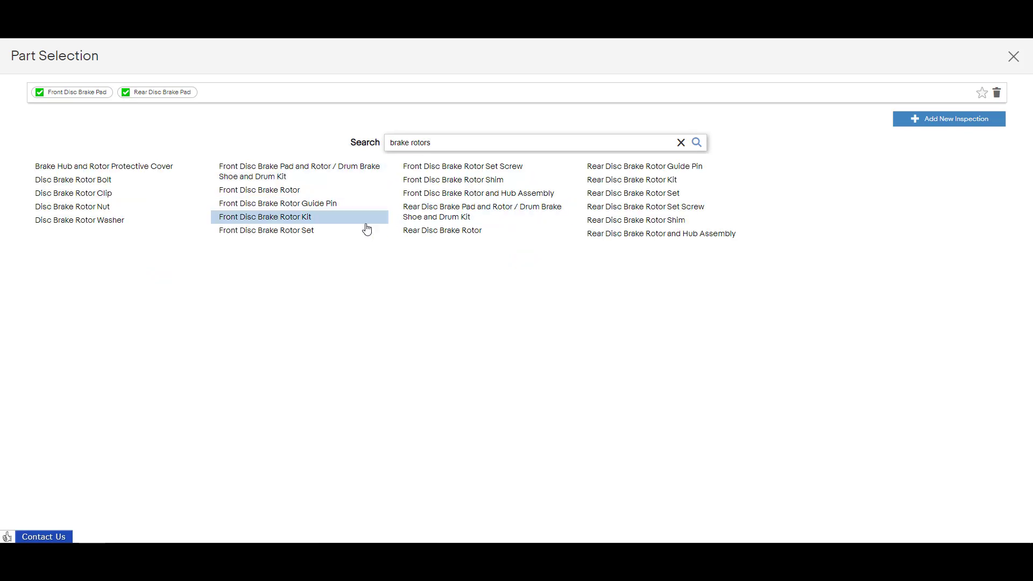
pyautogui.click(297, 195)
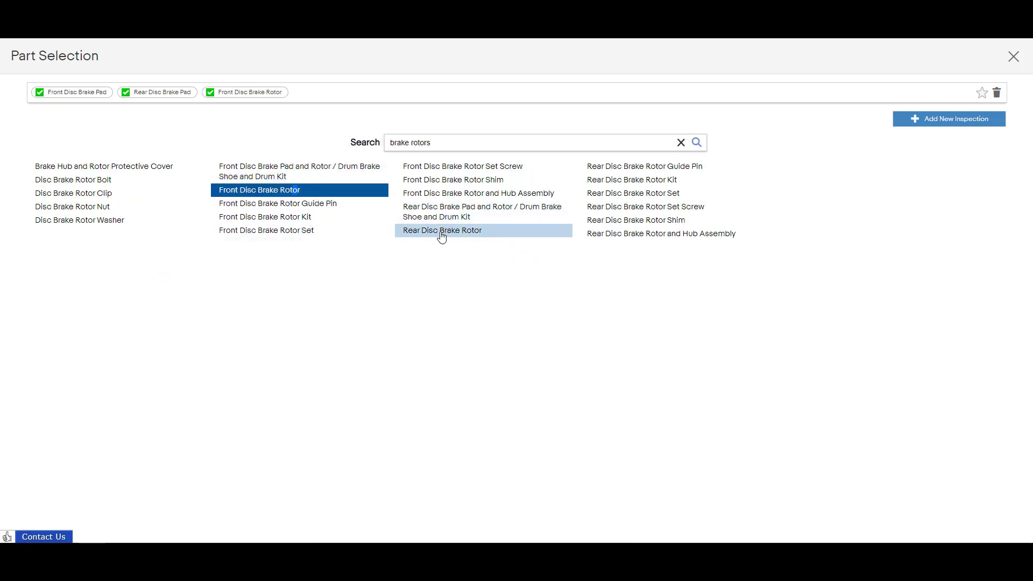
pyautogui.click(440, 233)
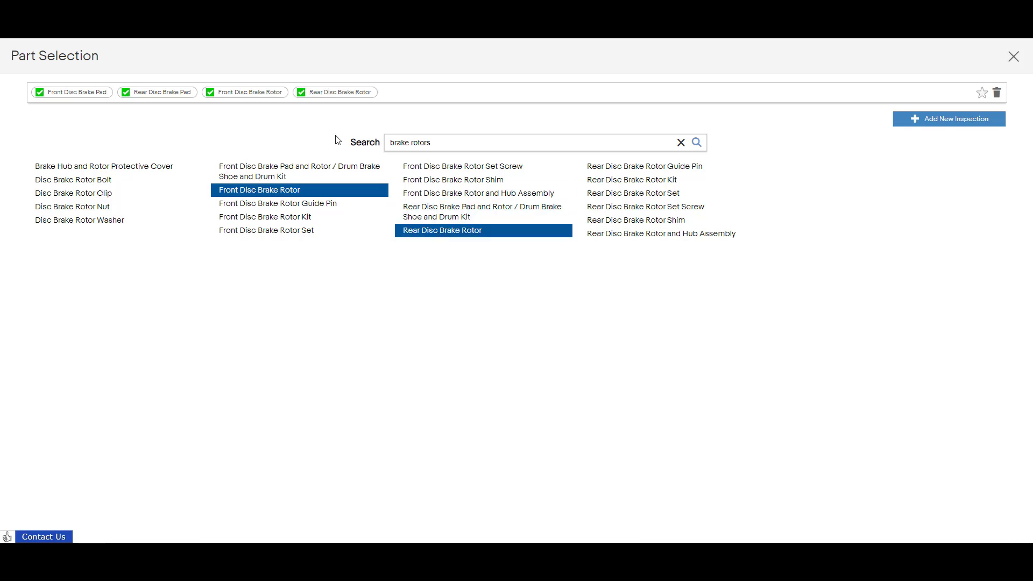
# - Save the selected parts as a new inspection named "Pads and Rotors"
pyautogui.click(942, 124)
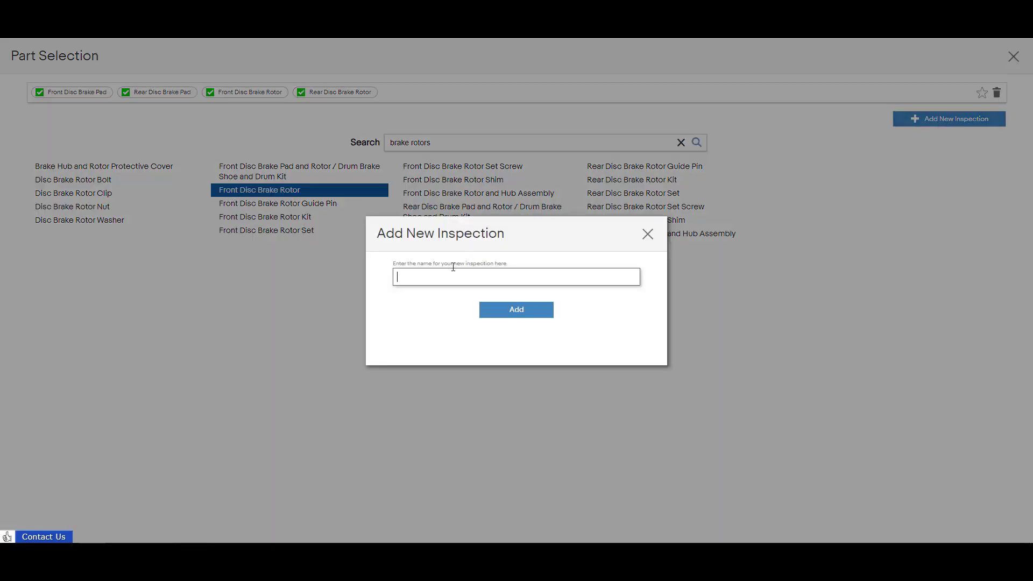
pyautogui.write('Pads and Rotors')
pyautogui.click(502, 310)
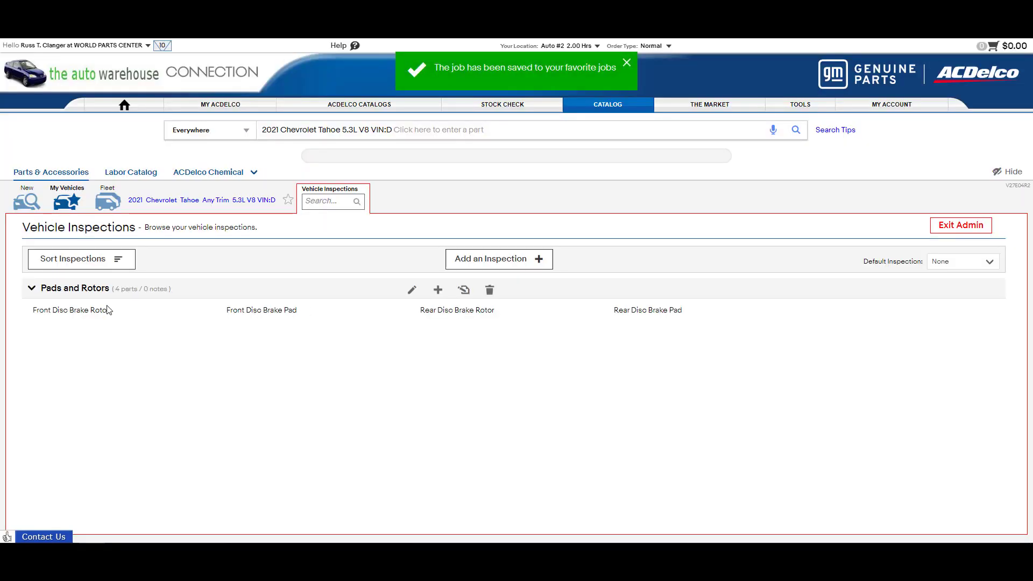
# - Add the note "Tire Tread Depth" to the Pads and Rotors inspection and leave admin mode
pyautogui.moveTo(106, 314)
pyautogui.moveTo(302, 320)
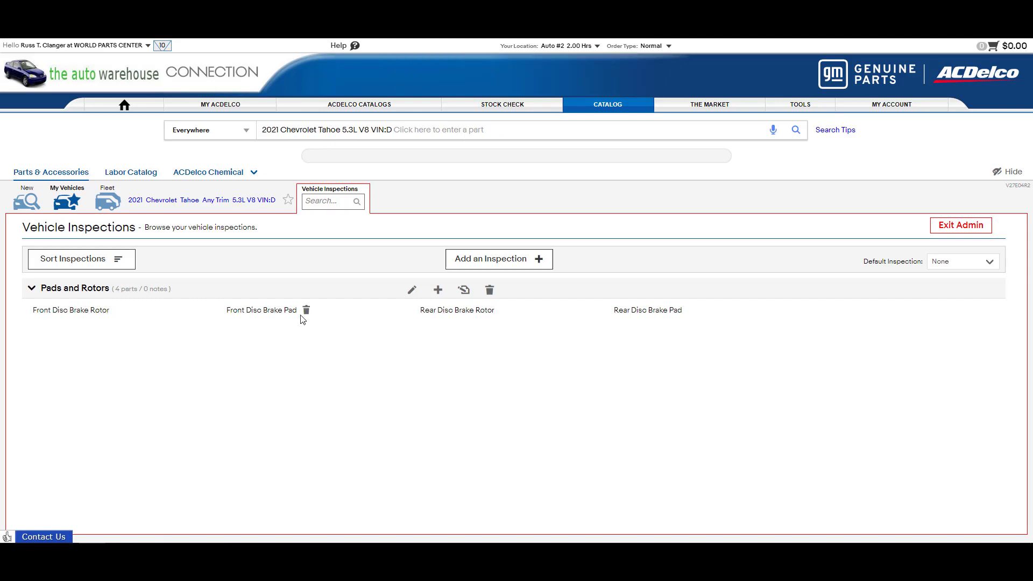
pyautogui.moveTo(156, 313)
pyautogui.click(464, 291)
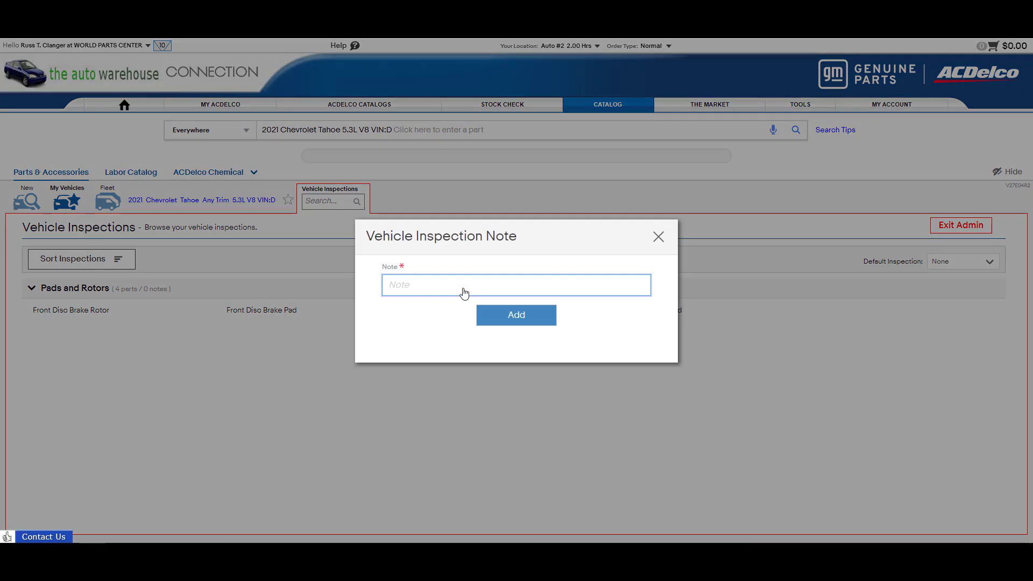
pyautogui.write('Tire Tread Depth')
pyautogui.click(520, 315)
pyautogui.moveTo(842, 315)
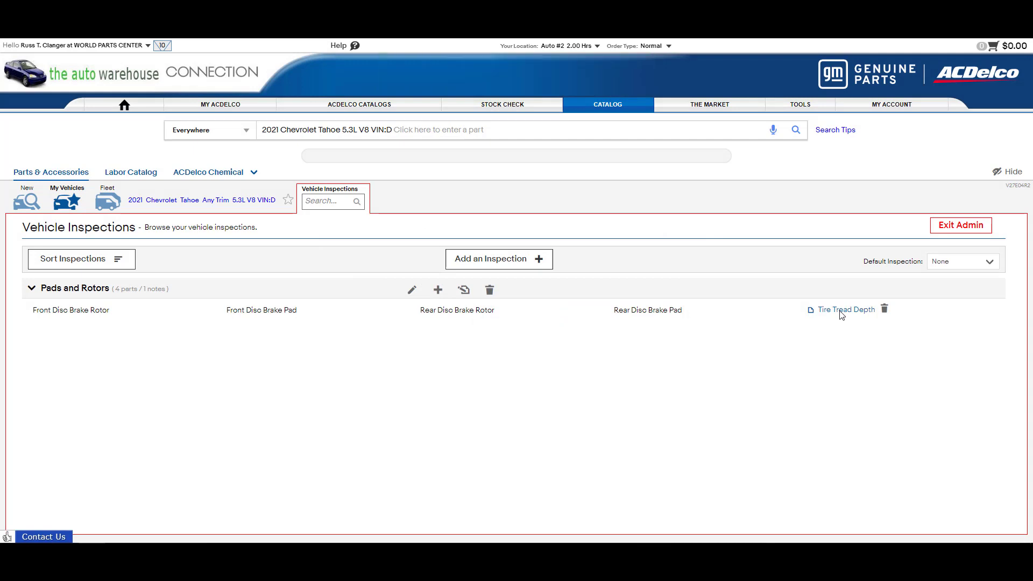
pyautogui.click(961, 226)
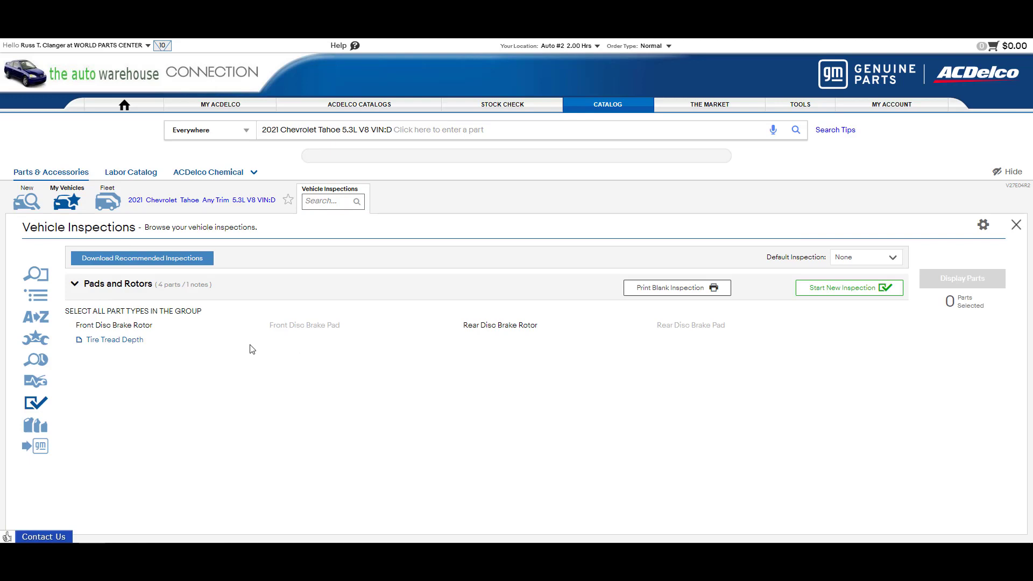
# - Add the recommended Vehicle Health Inspection dated 03/27/2023 to the vehicle inspections and make it the default inspection
pyautogui.click(164, 262)
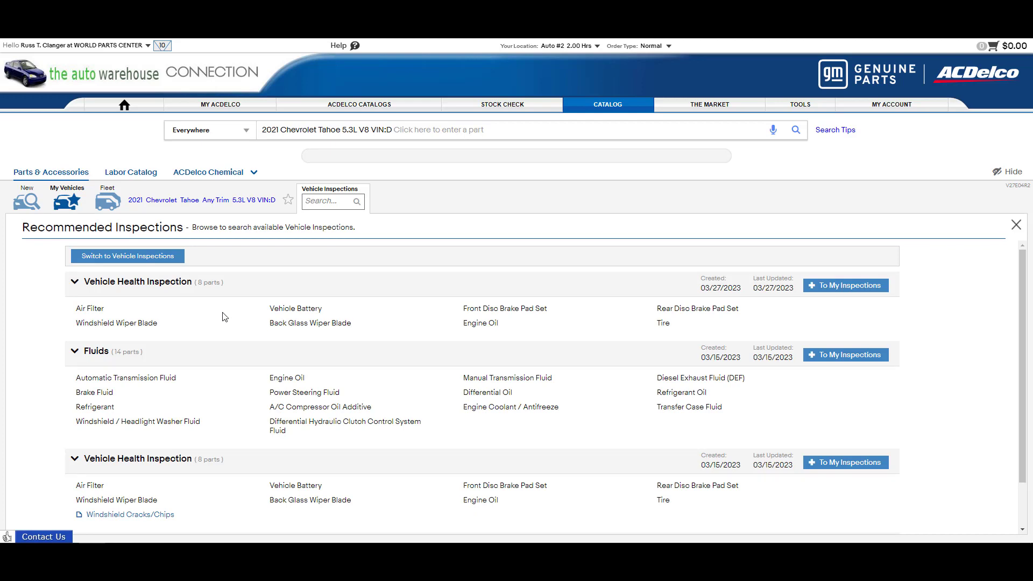
pyautogui.click(865, 292)
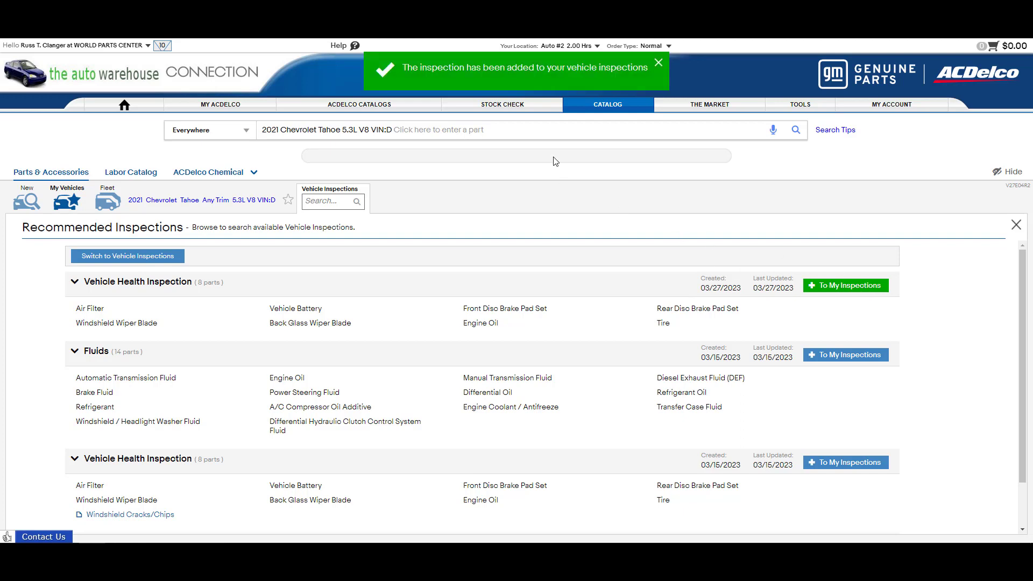
pyautogui.click(125, 257)
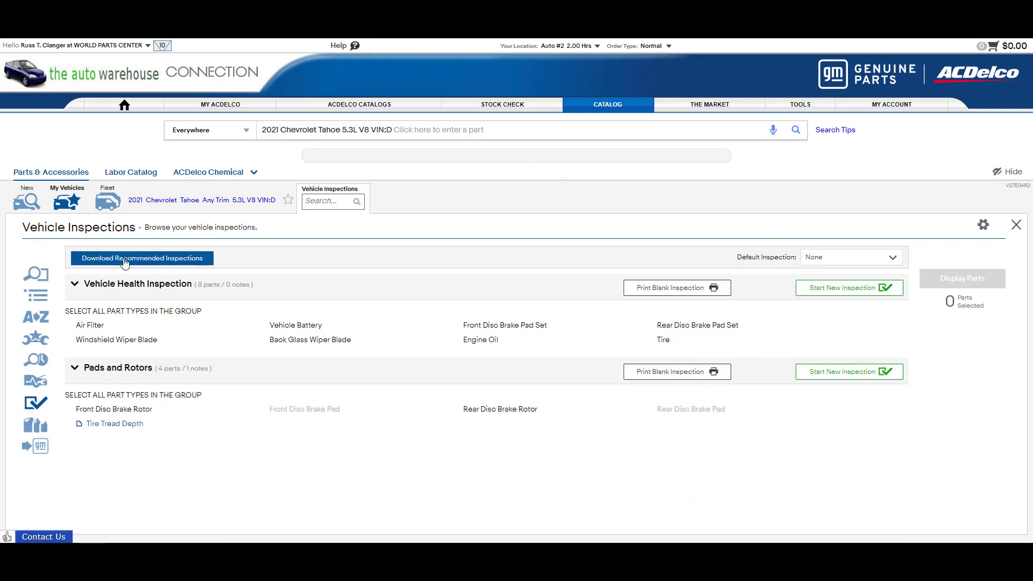
pyautogui.click(894, 260)
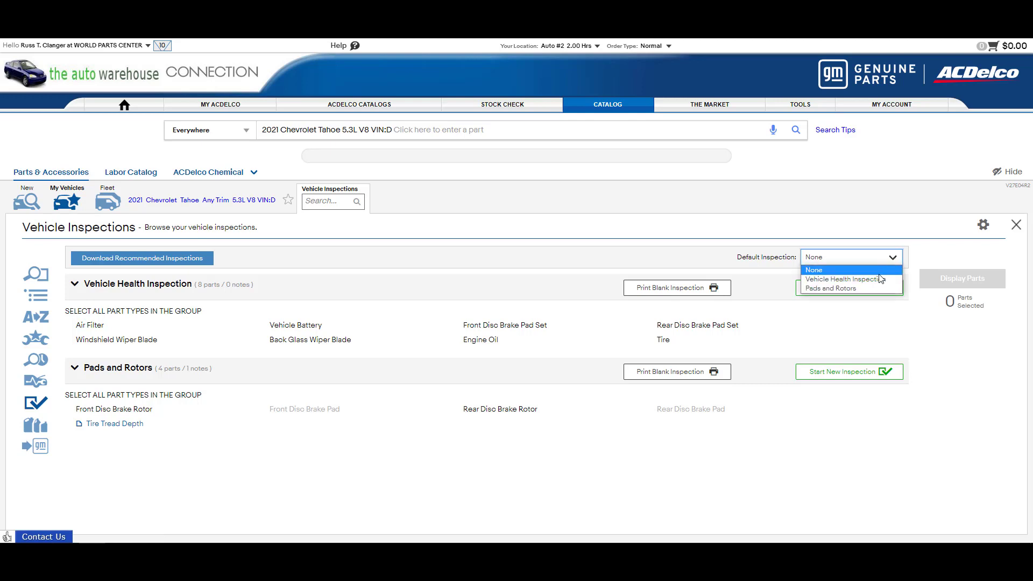
pyautogui.click(878, 279)
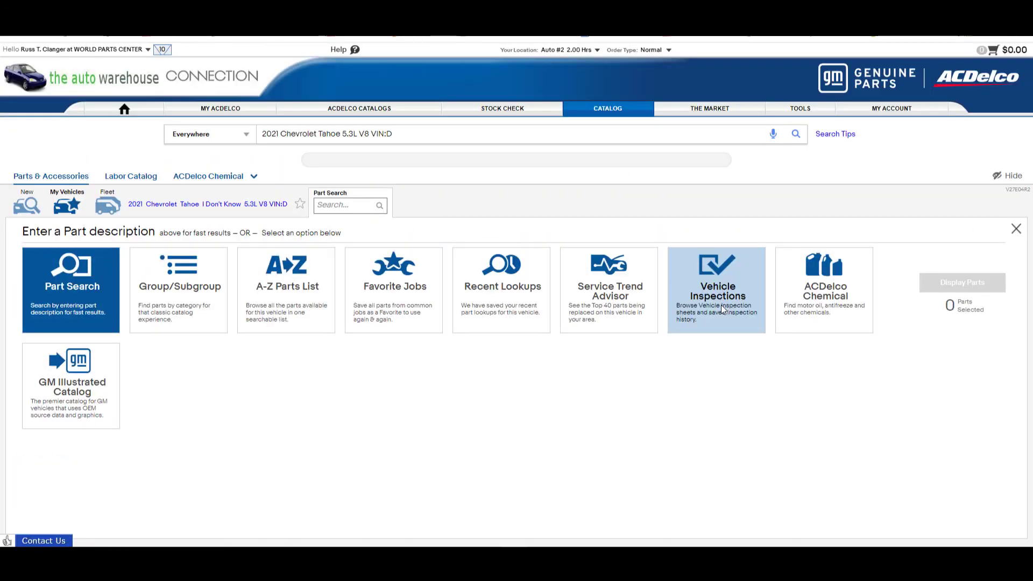
# - Start a new Vehicle Health Inspection sheet for the 2021 Chevrolet Tahoe and enter the customer's full name
pyautogui.click(720, 305)
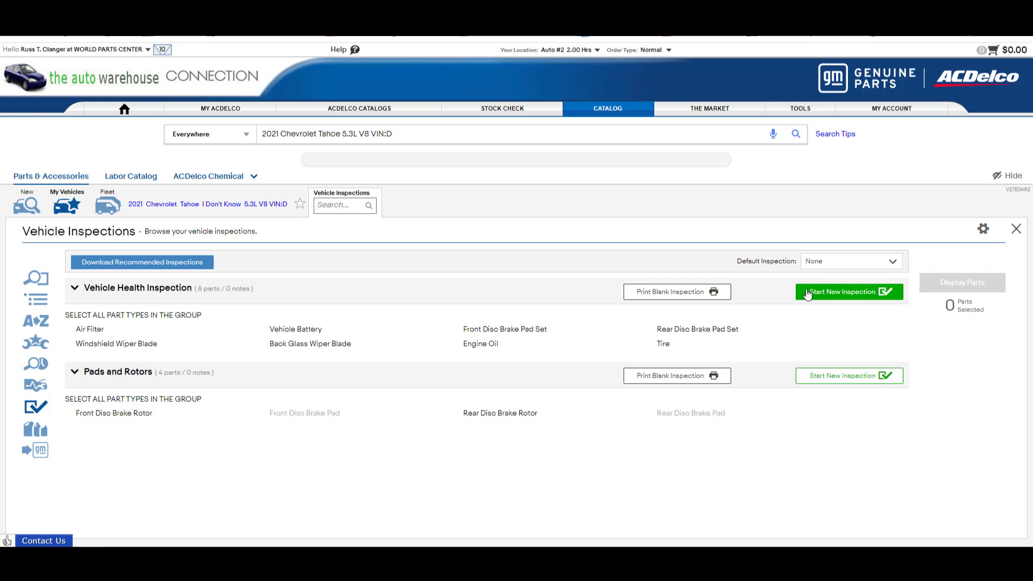
pyautogui.click(807, 294)
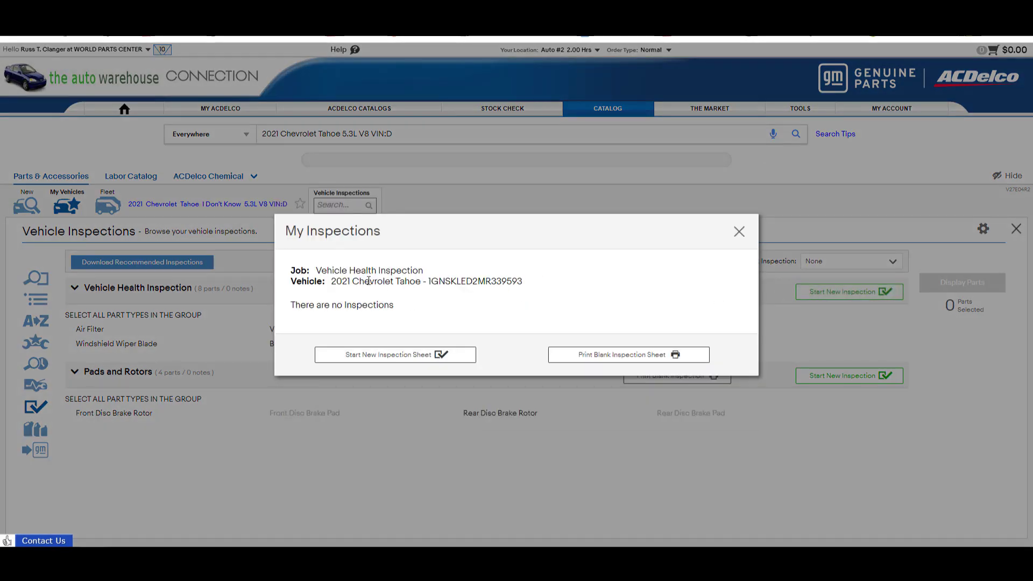
pyautogui.click(415, 357)
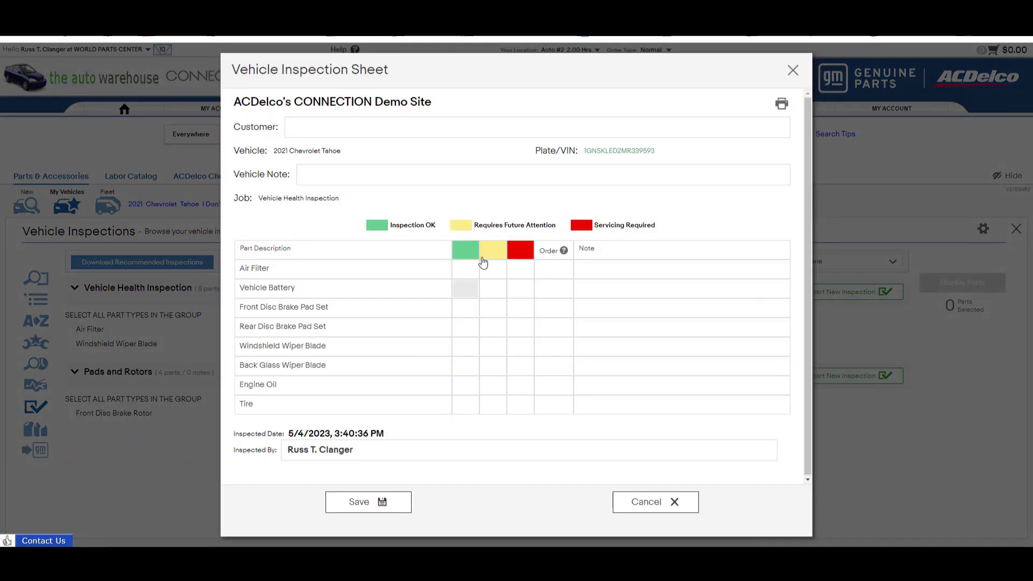
pyautogui.click(362, 130)
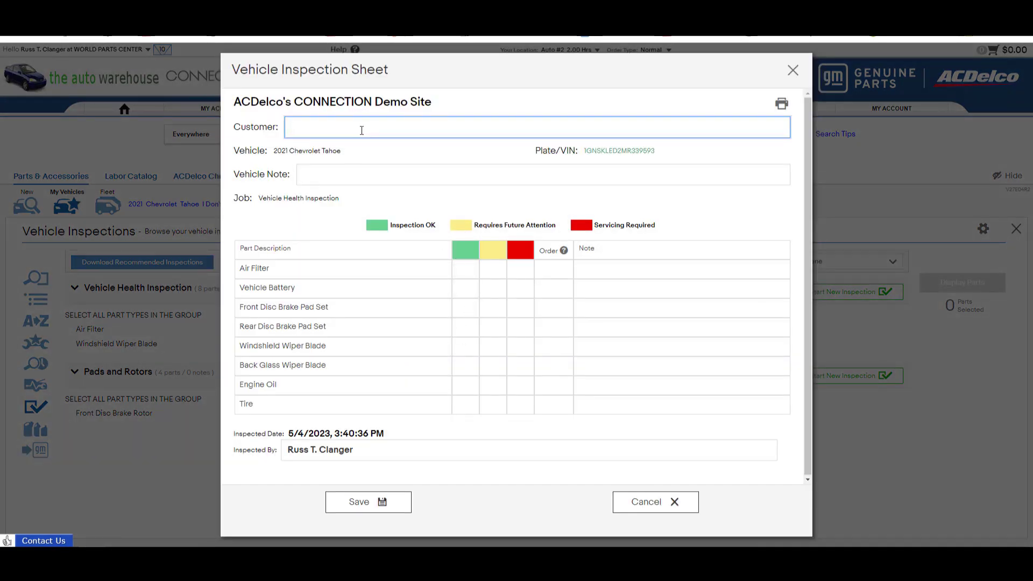
pyautogui.write('Joe Smith')
# - Mark the Vehicle Battery and Windshield Wiper Blade as Servicing Required and all other parts above Tire as Inspection OK
pyautogui.click(460, 274)
pyautogui.click(523, 290)
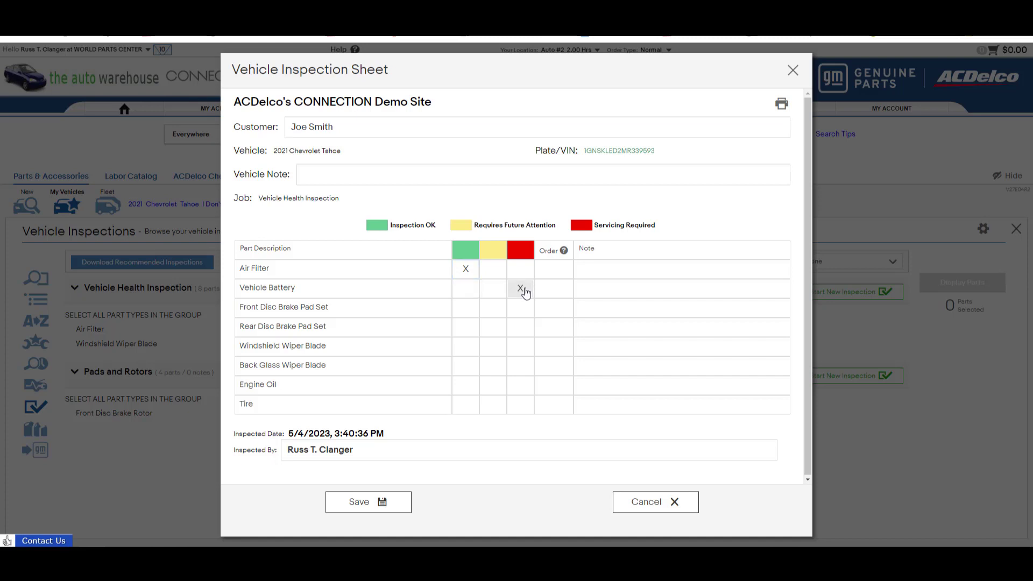
pyautogui.click(463, 309)
pyautogui.click(465, 331)
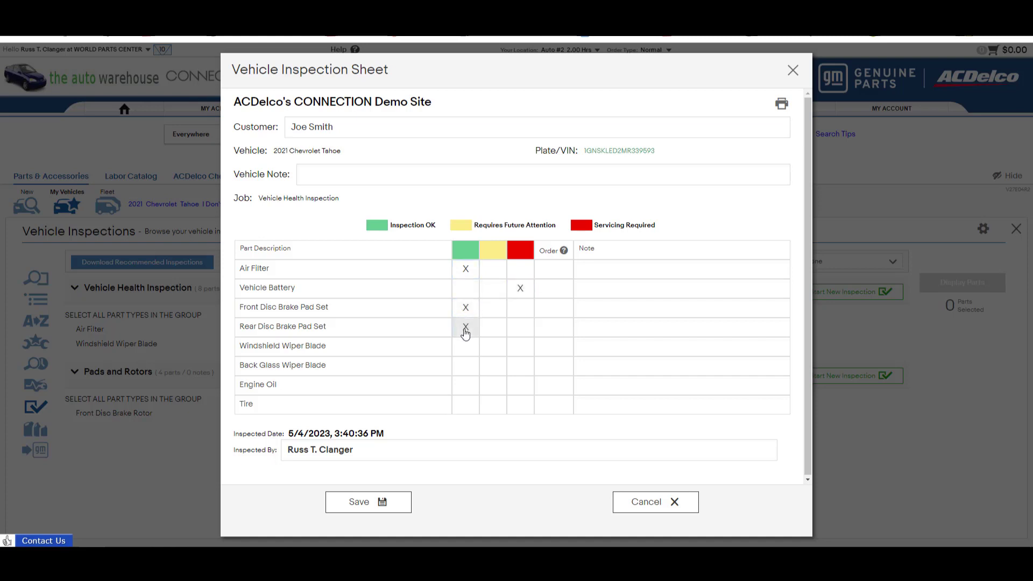
pyautogui.click(520, 351)
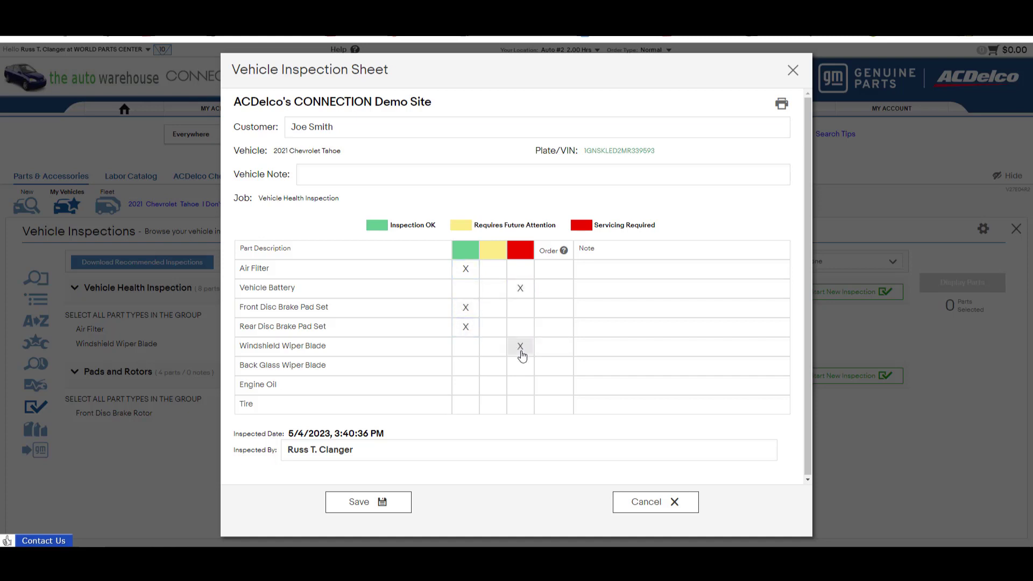
pyautogui.click(469, 371)
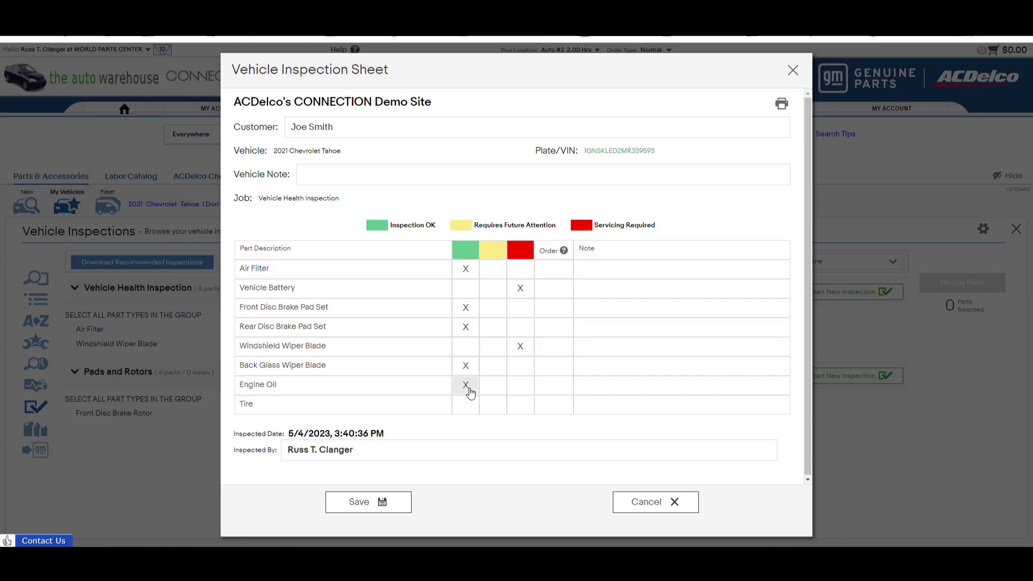
pyautogui.click(467, 386)
# - Mark Tire as Requires Future Attention with the note "Check the tread next visit"
pyautogui.click(492, 405)
pyautogui.click(597, 402)
pyautogui.write('Check the')
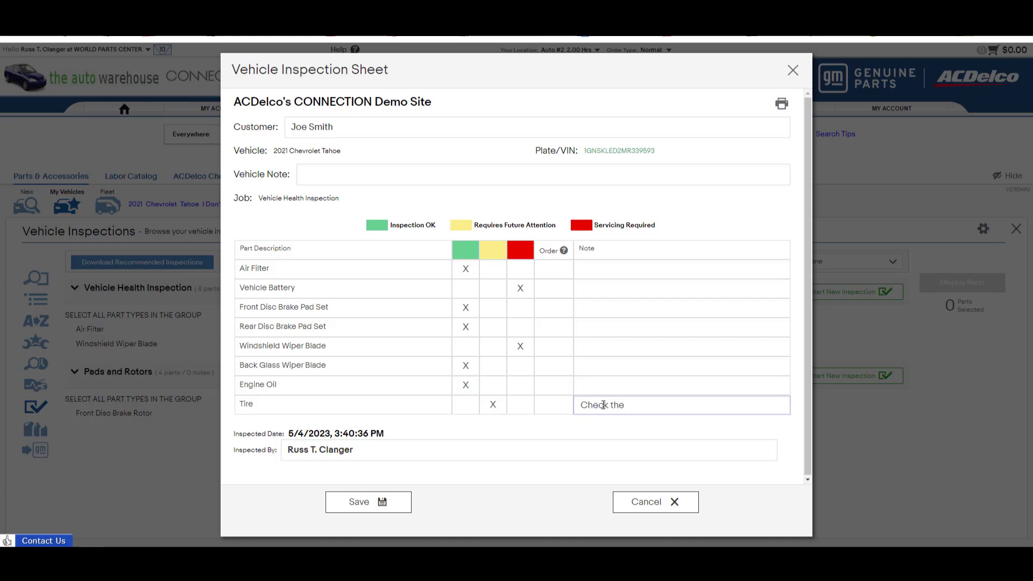
pyautogui.write(' tread nesxt')
pyautogui.press('BackSpace')
pyautogui.press('BackSpace')
pyautogui.press('BackSpace')
pyautogui.write('xt visit')
# - Set the order code R for the Vehicle Battery and Windshield Wiper Blade and save the inspection sheet
pyautogui.click(547, 296)
pyautogui.click(545, 347)
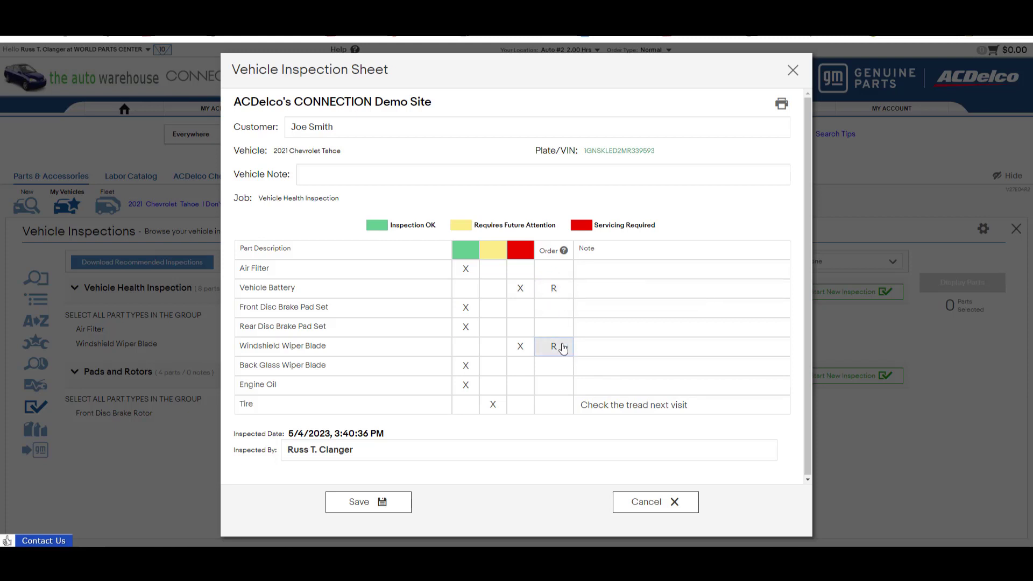
pyautogui.click(382, 501)
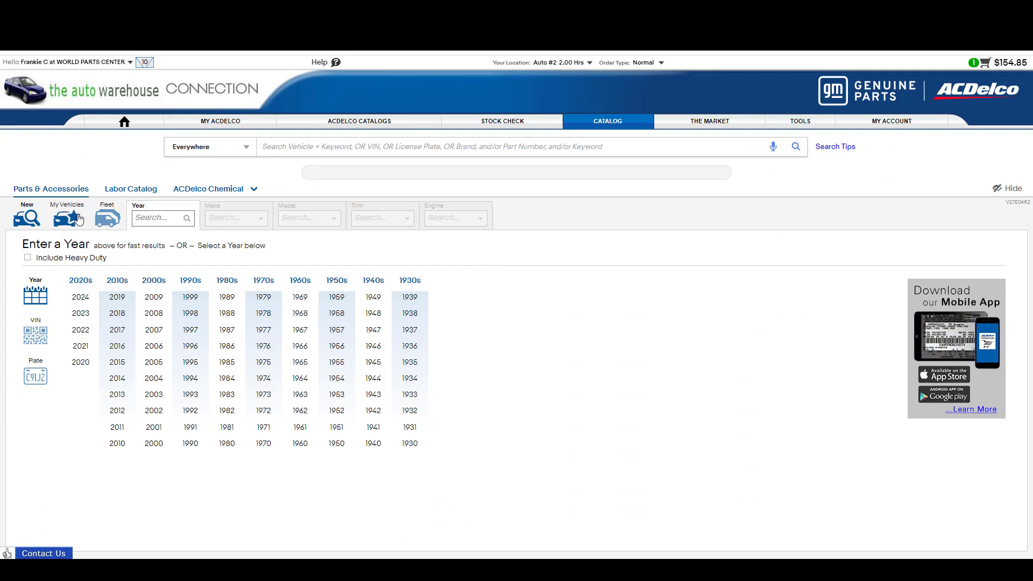
# - Select the previously used 2021 Chevrolet Tahoe with a stored VIN and open its saved Vehicle Health Inspection sheet for editing
pyautogui.click(65, 221)
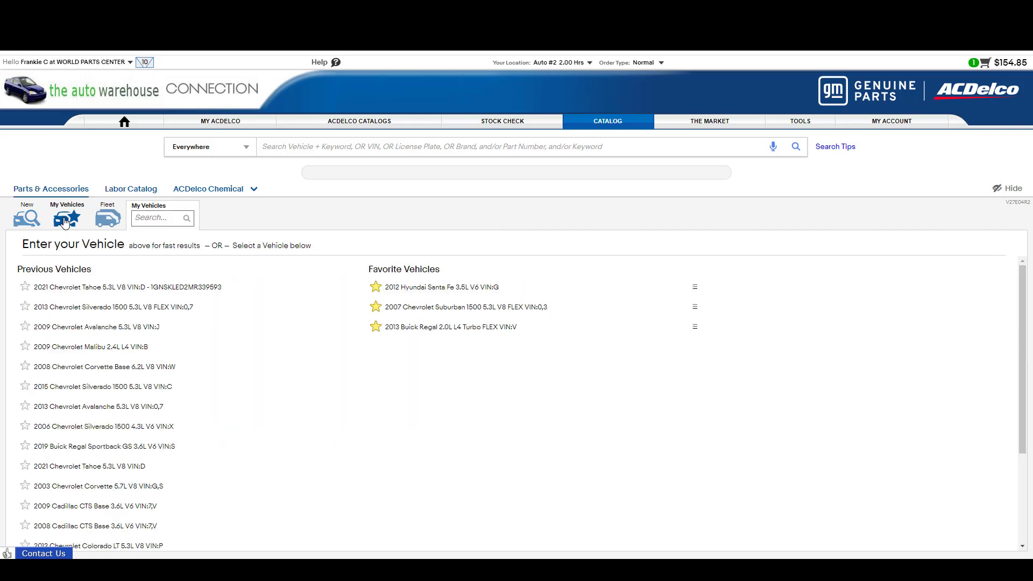
pyautogui.click(106, 290)
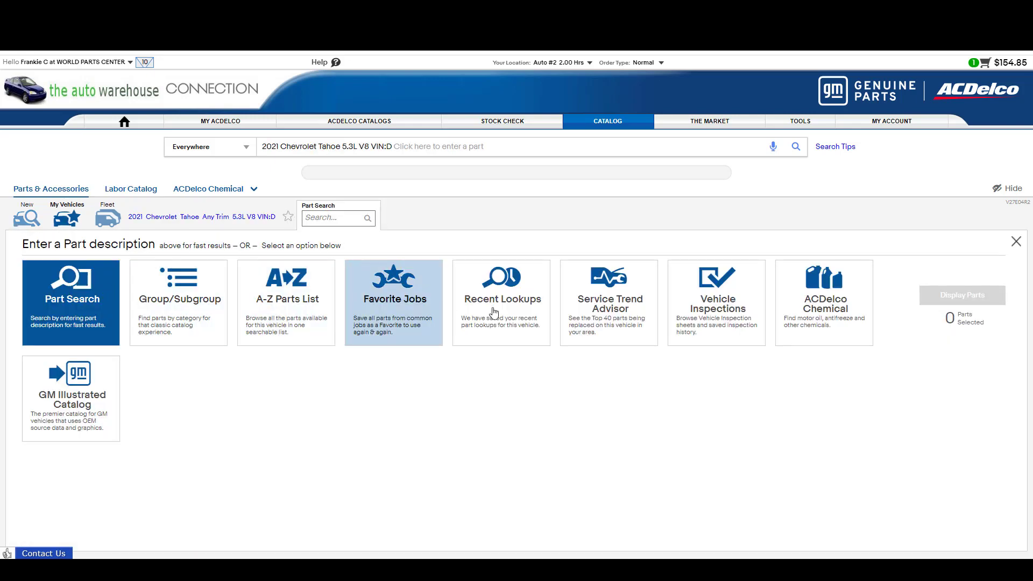
pyautogui.click(712, 309)
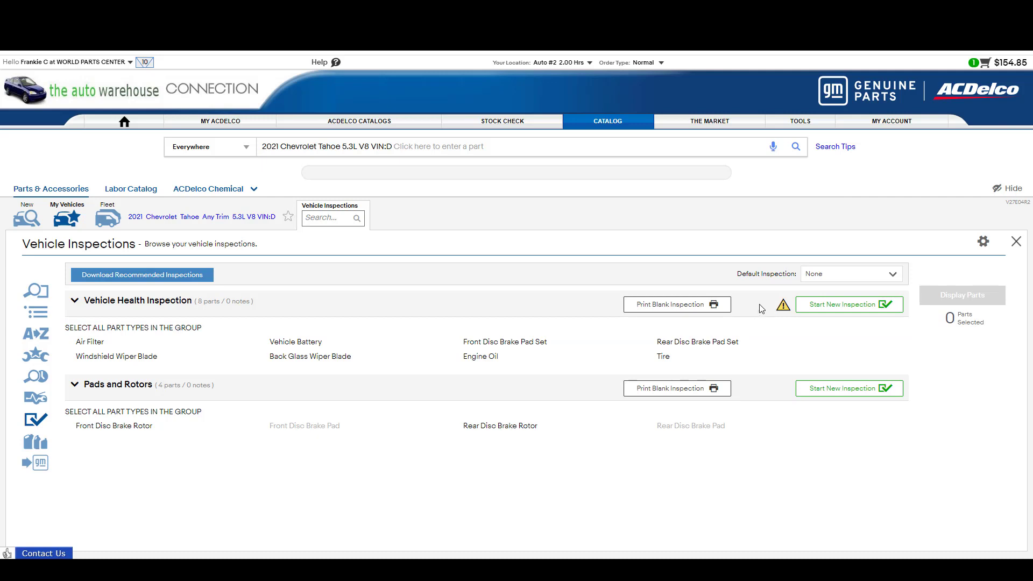
pyautogui.click(816, 307)
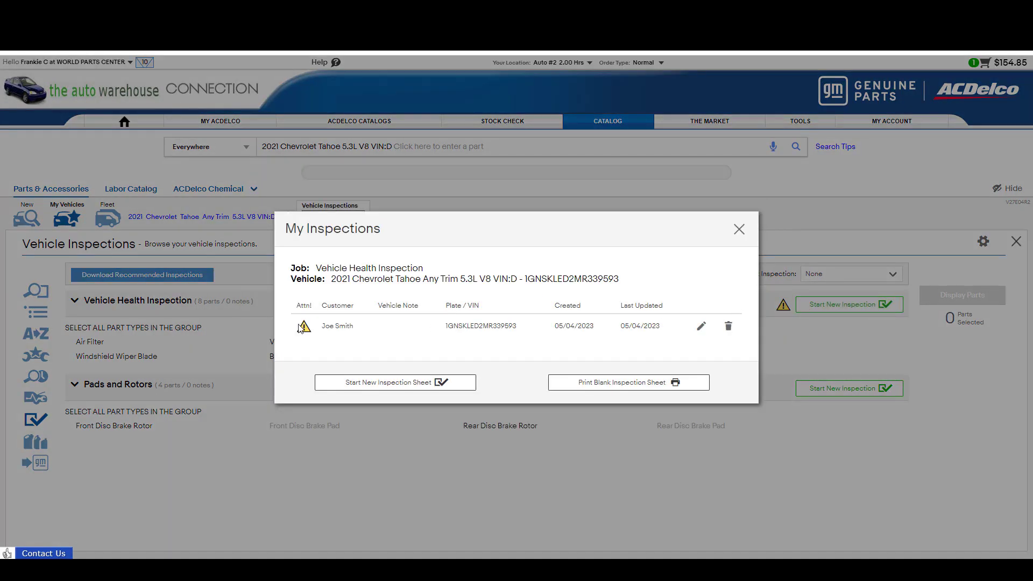
pyautogui.click(699, 327)
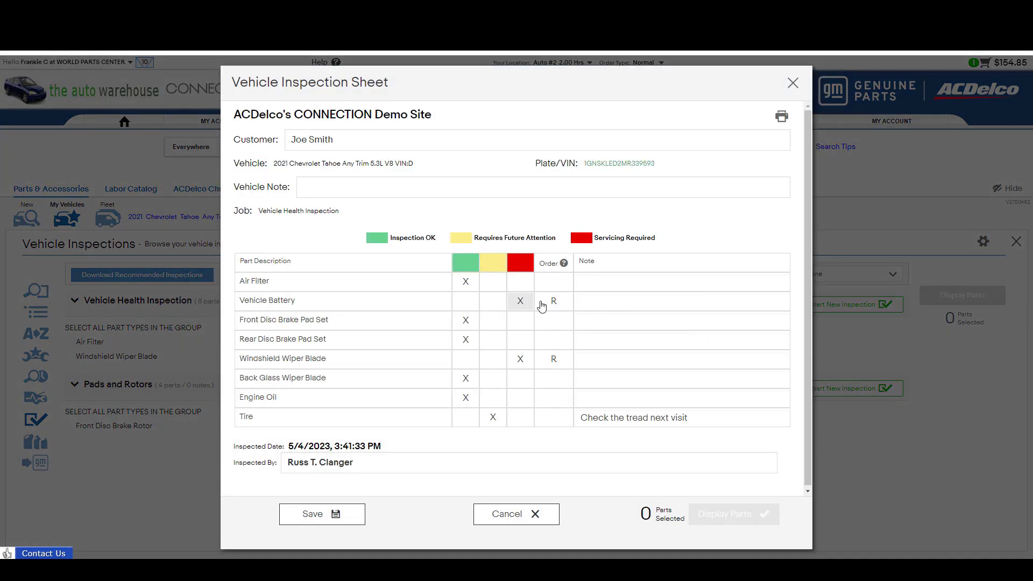
# - Change the order code to X for the Vehicle Battery and Windshield Wiper Blade and display the selected parts
pyautogui.click(561, 308)
pyautogui.click(554, 351)
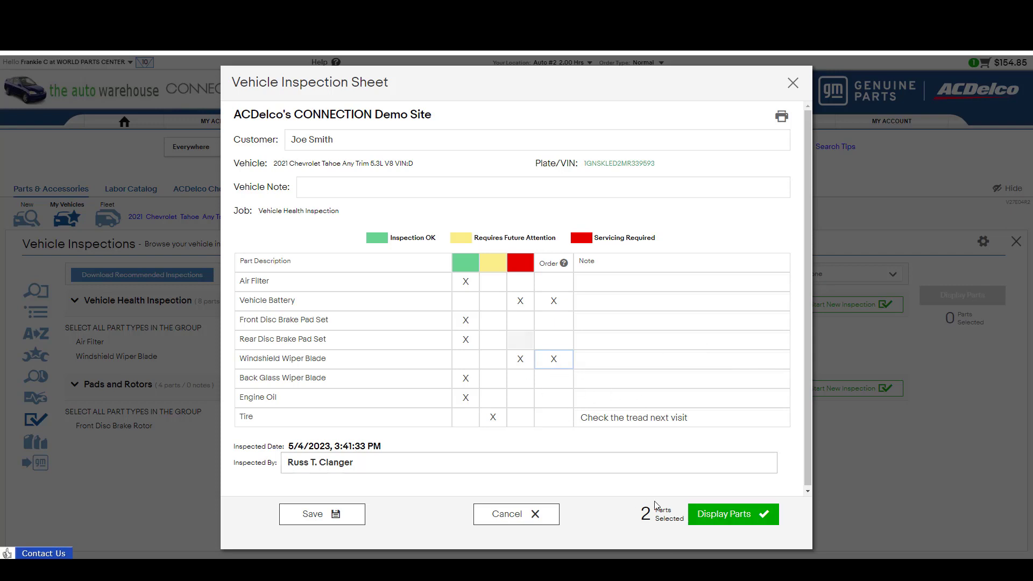
pyautogui.click(728, 516)
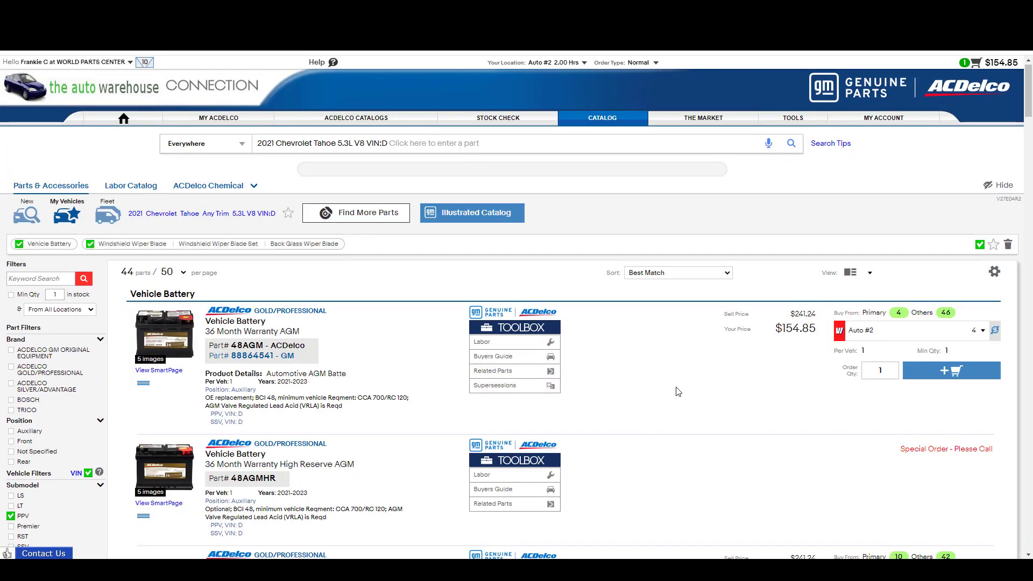
# - Add one ACDelco 48AGM Vehicle Battery from Auto #2 to the cart
pyautogui.click(946, 371)
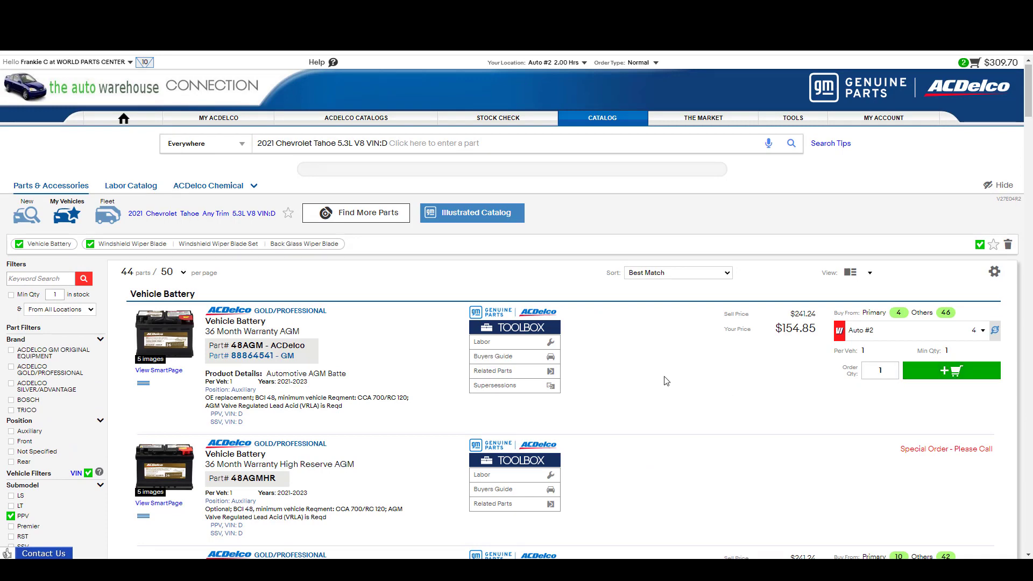
pyautogui.scroll(-2, 667, 381)
pyautogui.scroll(2, 666, 381)
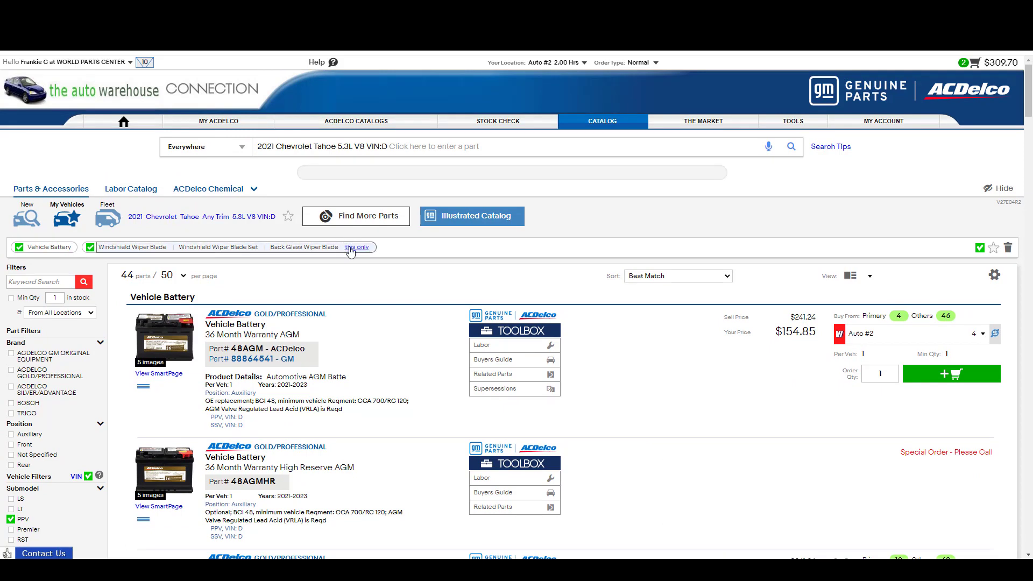
# - Show only the wiper blade parts and add one ACDelco 8-2111 Windshield Wiper Blade from location Auto #1 to the cart
pyautogui.click(350, 248)
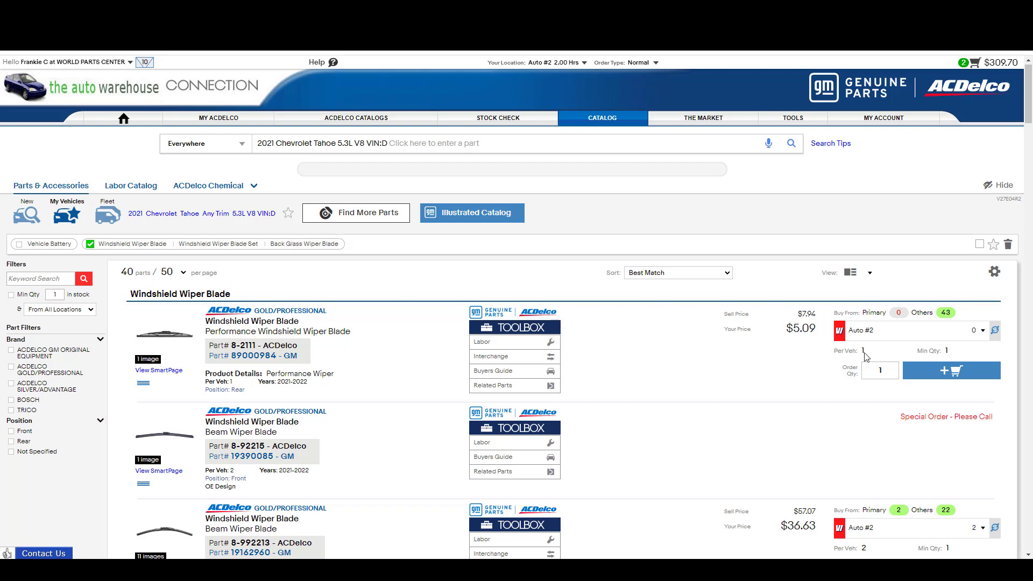
pyautogui.click(975, 332)
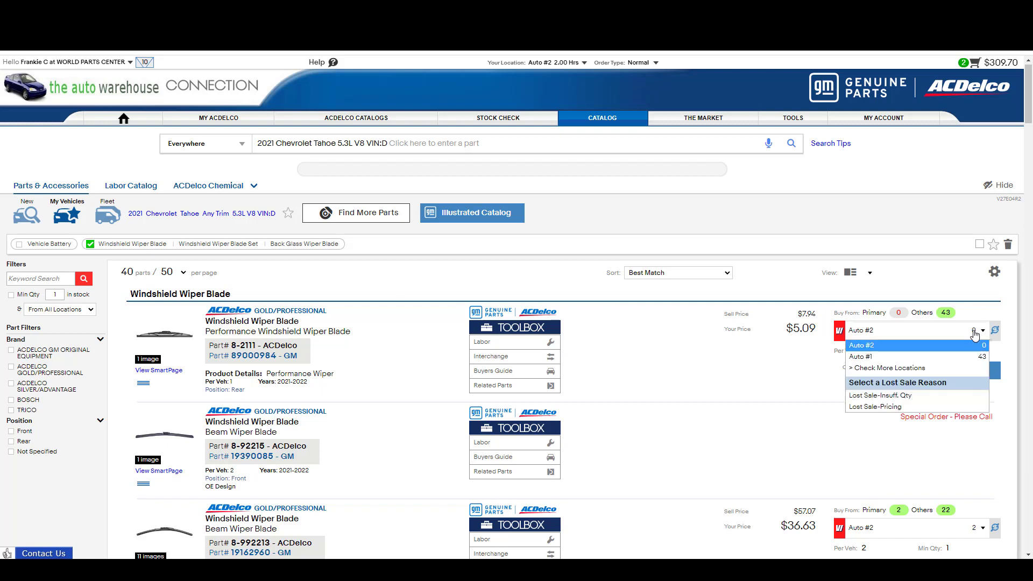
pyautogui.click(978, 357)
pyautogui.click(958, 371)
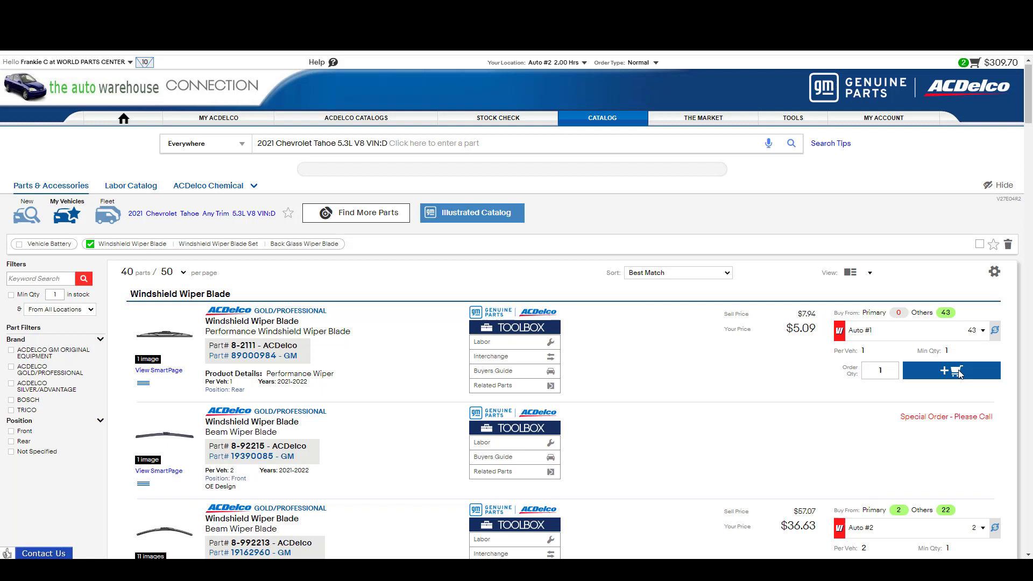
pyautogui.click(998, 63)
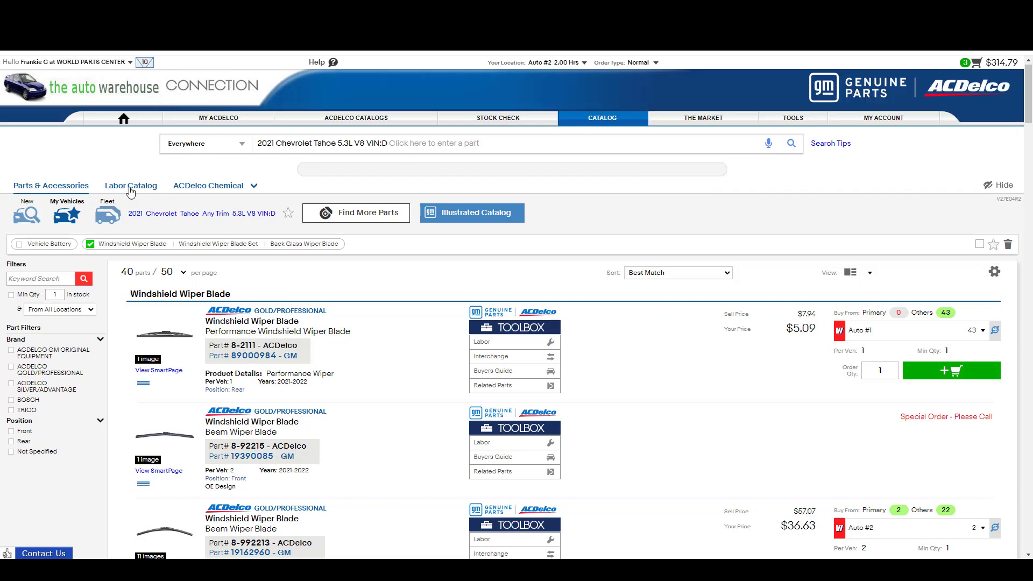
# - Select the 2021 Chevrolet Tahoe with a stored VIN from the previous vehicles again and open its vehicle inspections
pyautogui.click(69, 216)
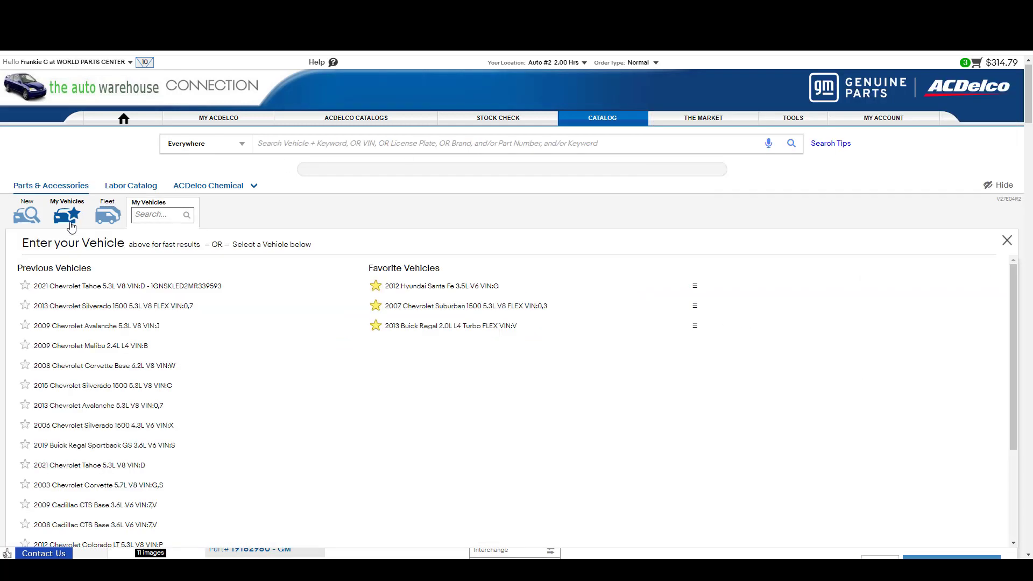
pyautogui.click(103, 289)
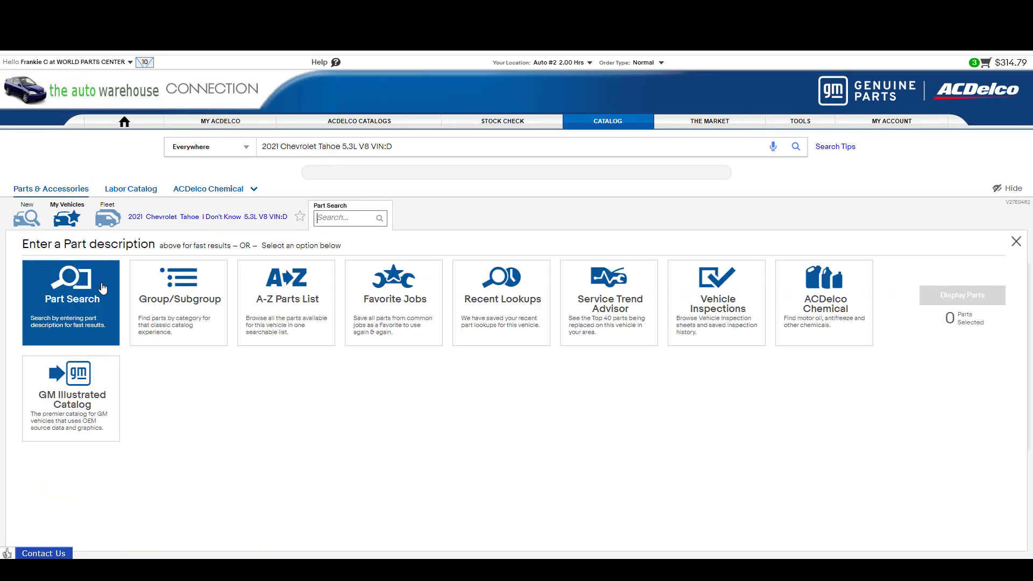
pyautogui.click(688, 281)
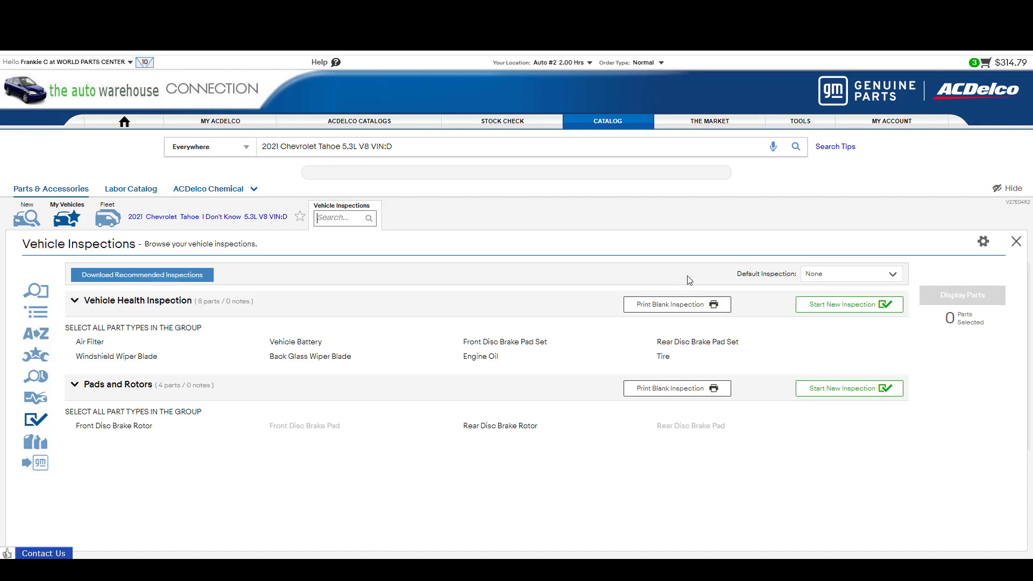